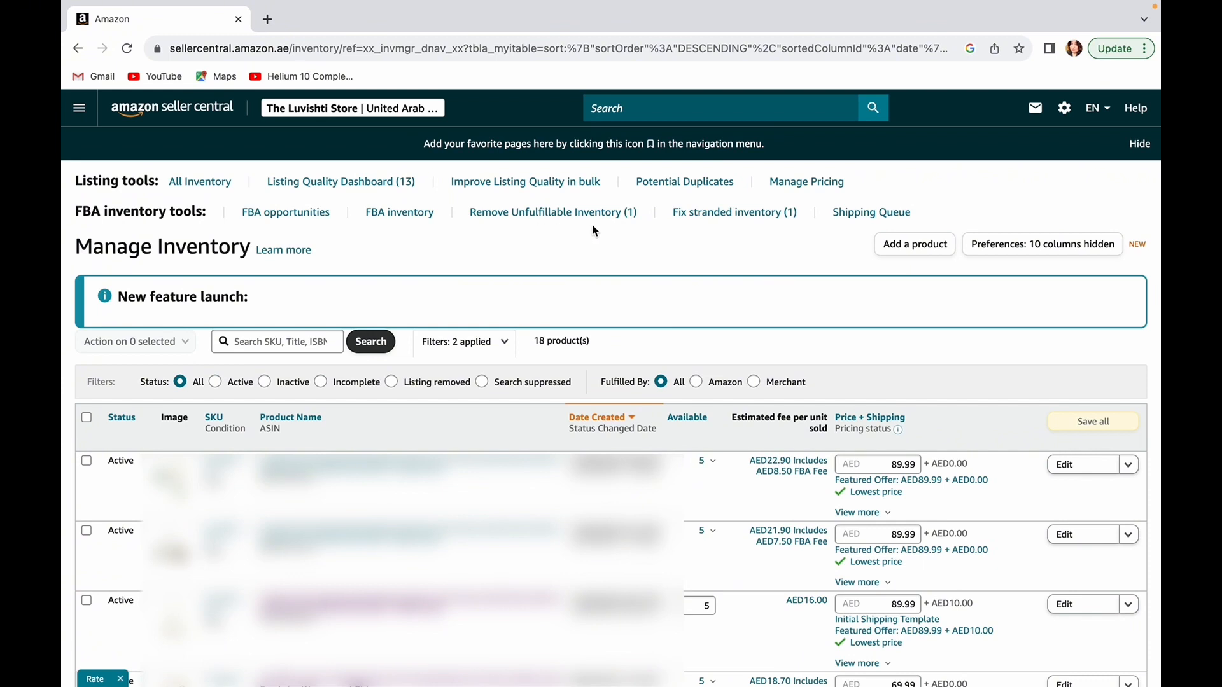
- Open the Remove Unfulfillable Inventory list and start a removal order for its product
{"action": "left_click", "coordinate": [550, 214]}
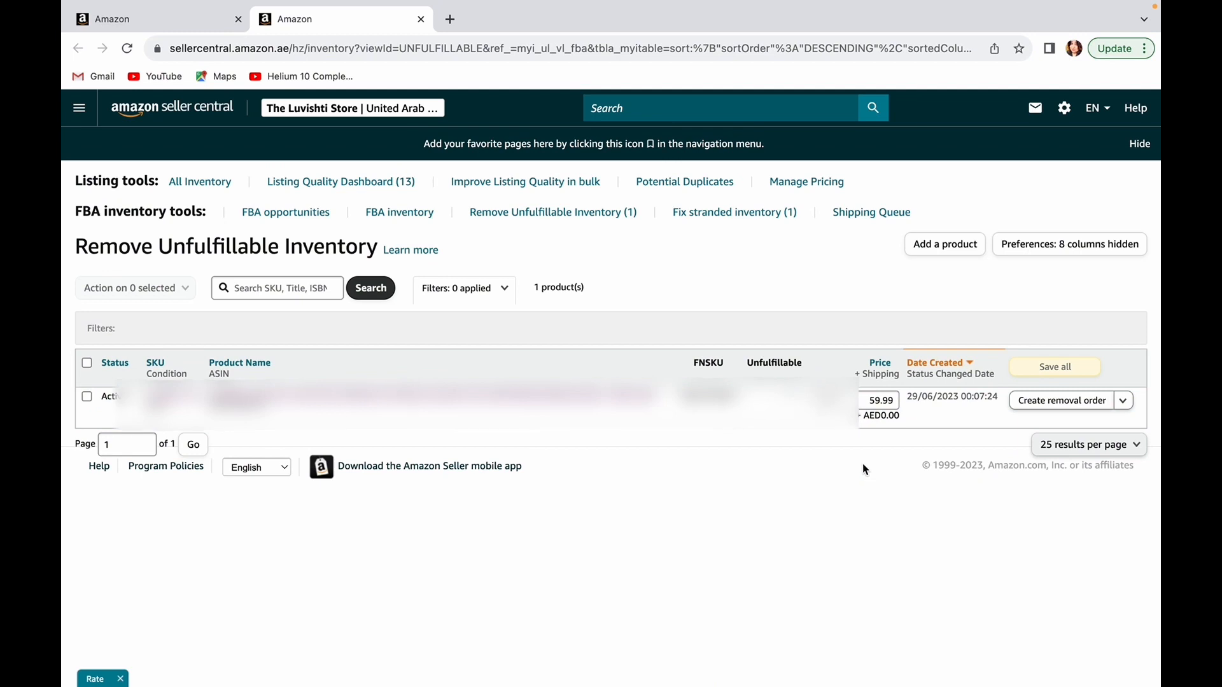
{"action": "left_click", "coordinate": [1051, 408]}
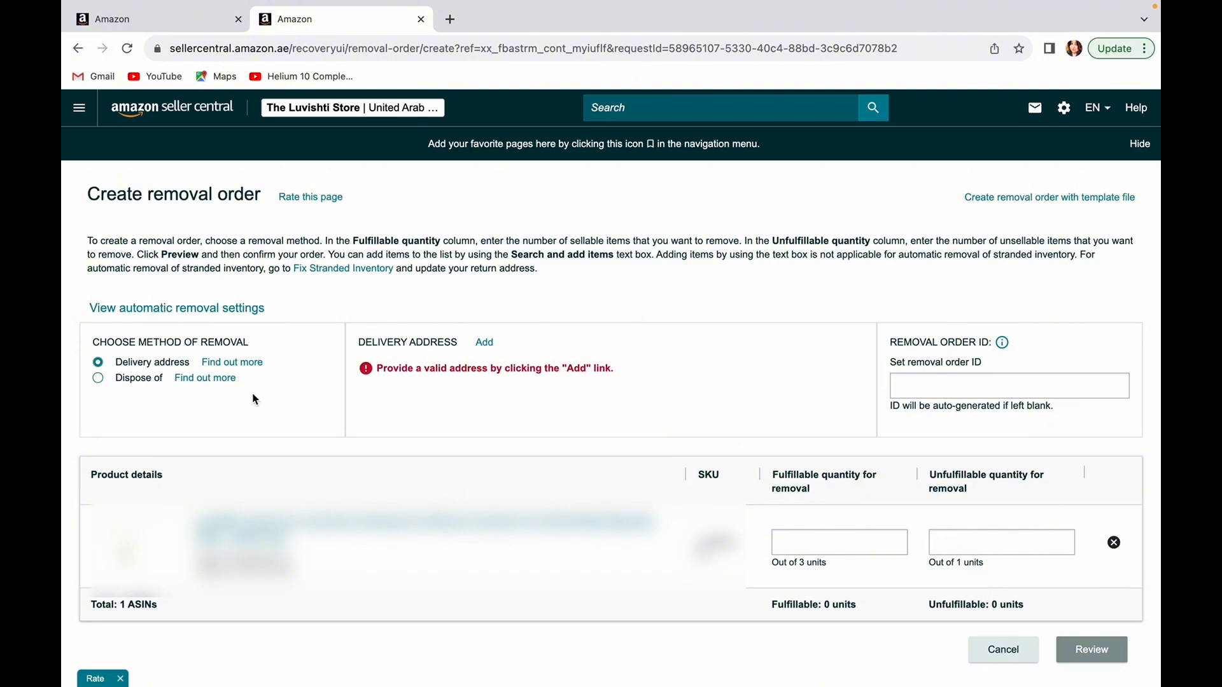
- Add the removal delivery address with full name, address, city, district and phone number, set it as default for seller-initiated removals, and save
{"action": "scroll", "coordinate": [464, 368], "scroll_direction": "down", "scroll_amount": 1}
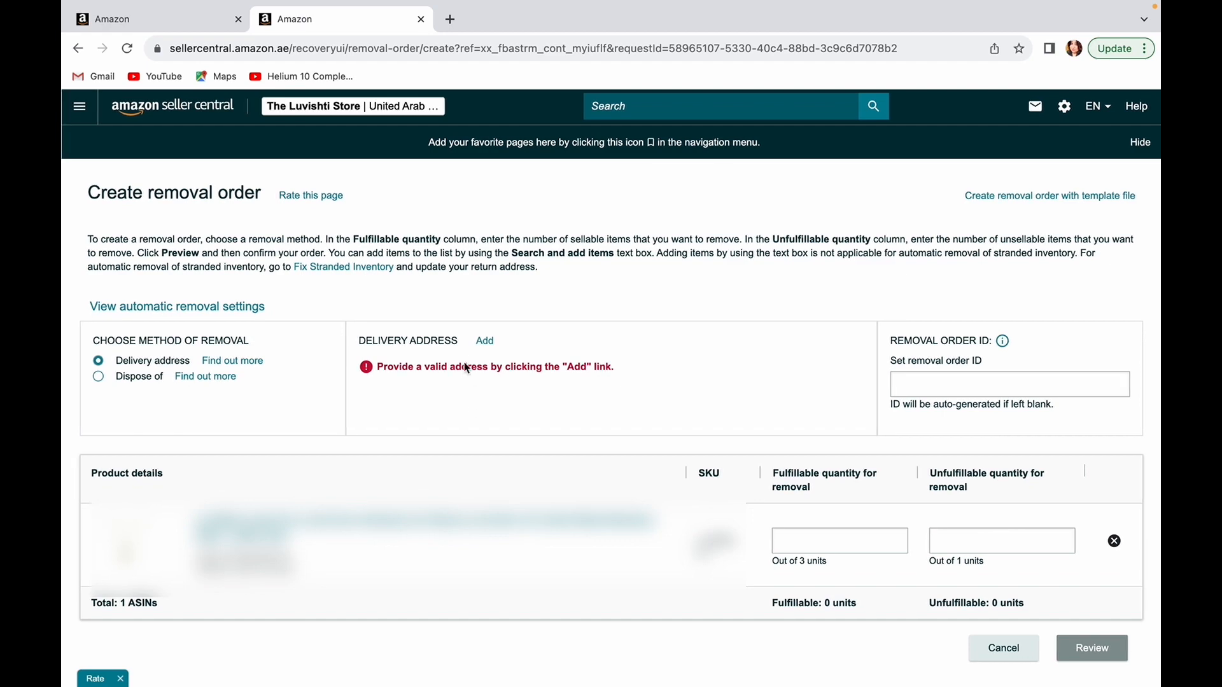
{"action": "left_click", "coordinate": [485, 341]}
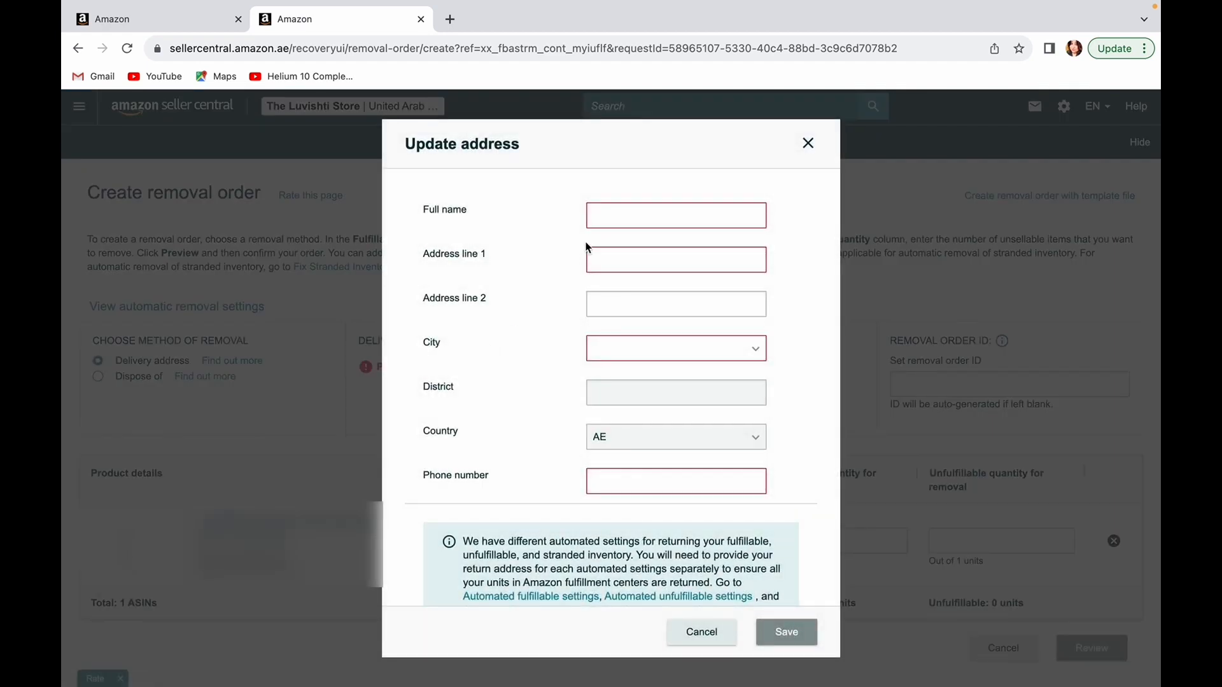
{"action": "left_click", "coordinate": [605, 217]}
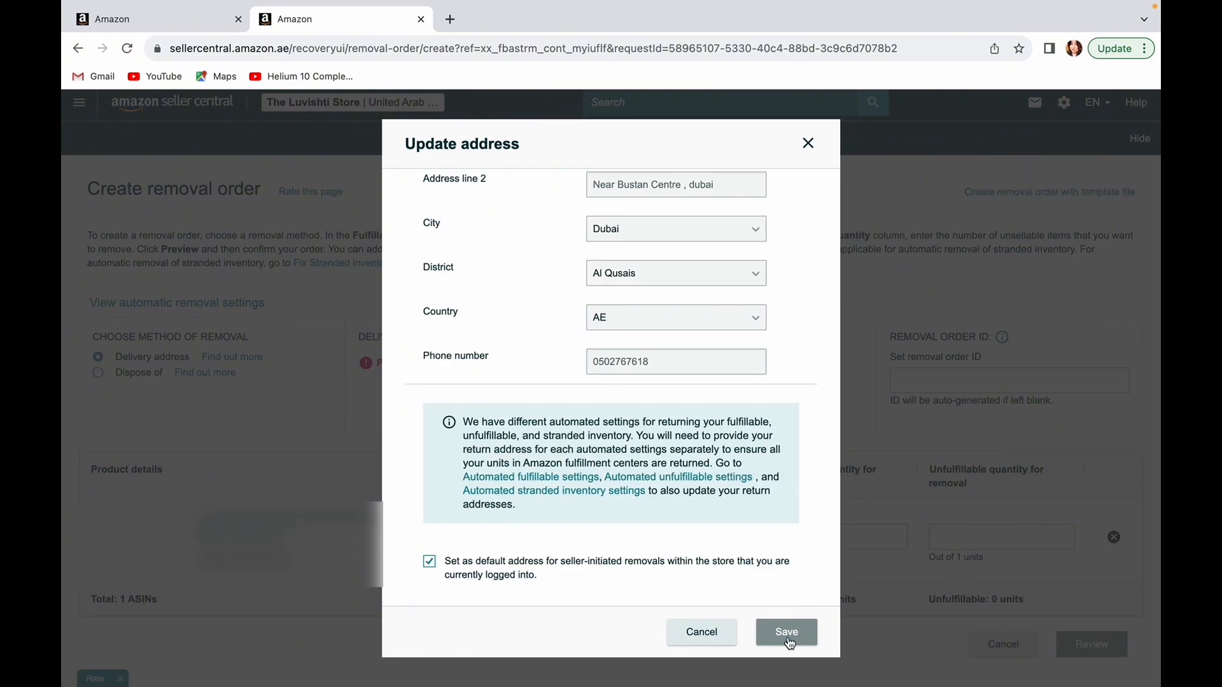
{"action": "left_click", "coordinate": [787, 632]}
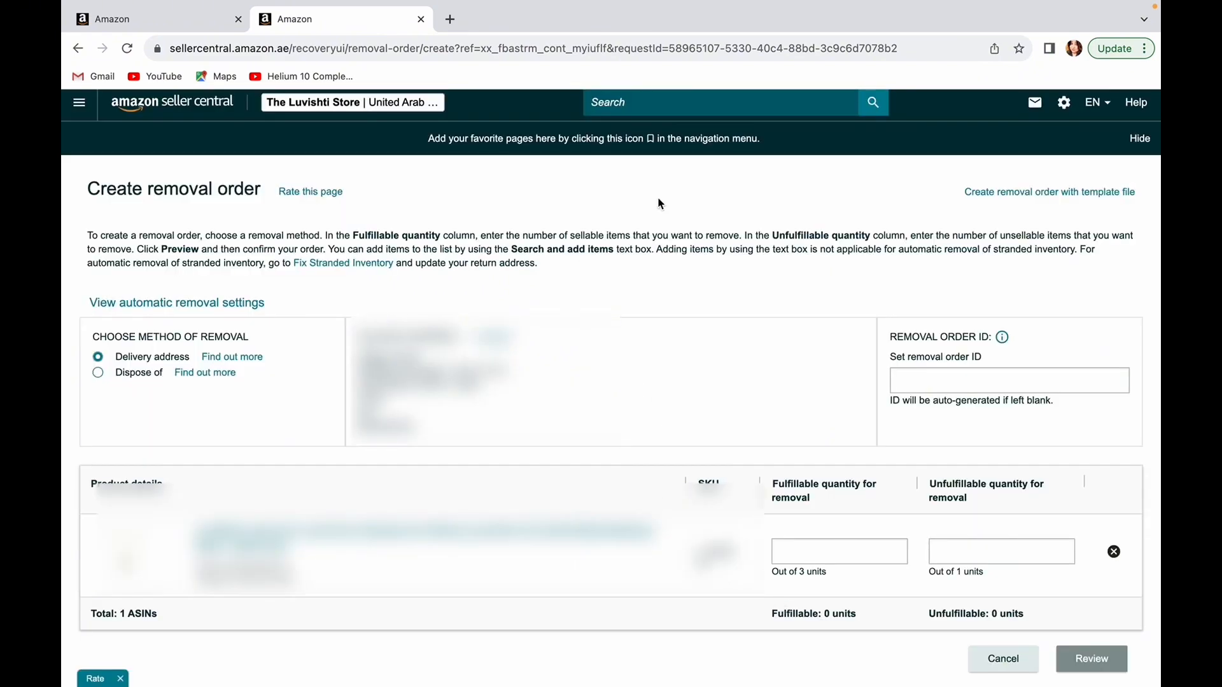
- Set the product's unfulfillable quantity for removal to 1, keeping the delivery address method and leaving the removal order ID blank
{"action": "scroll", "coordinate": [682, 381], "scroll_direction": "down", "scroll_amount": 1}
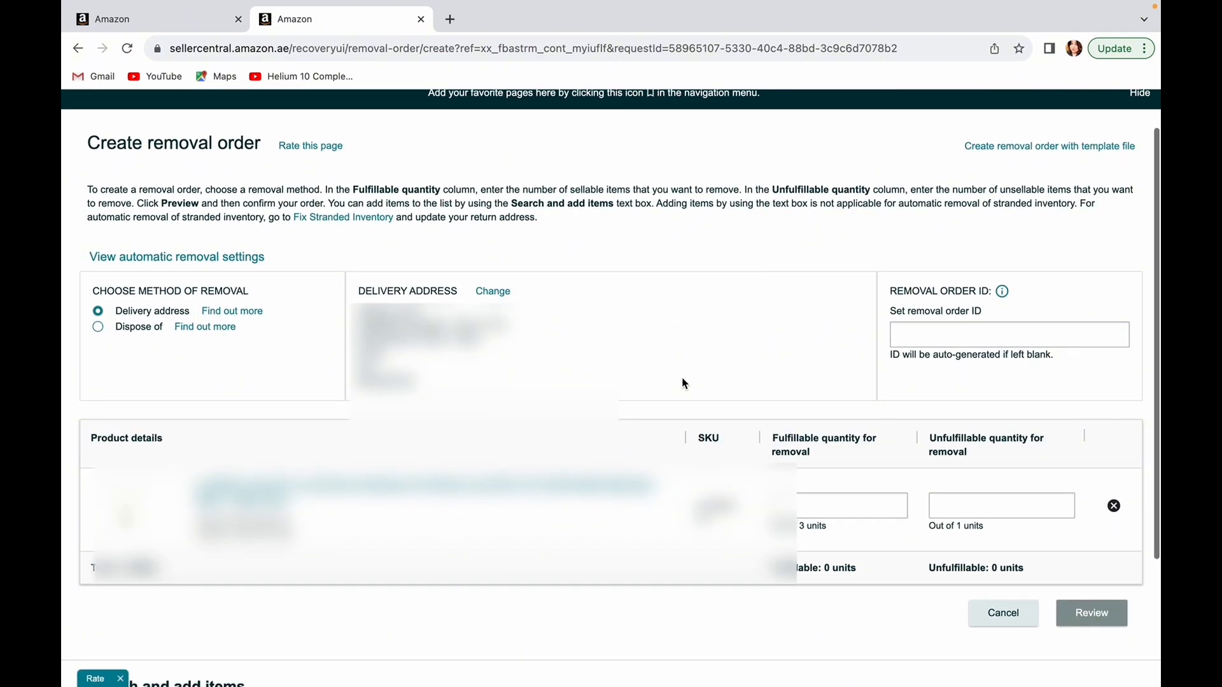
{"action": "scroll", "coordinate": [683, 380], "scroll_direction": "down", "scroll_amount": 2}
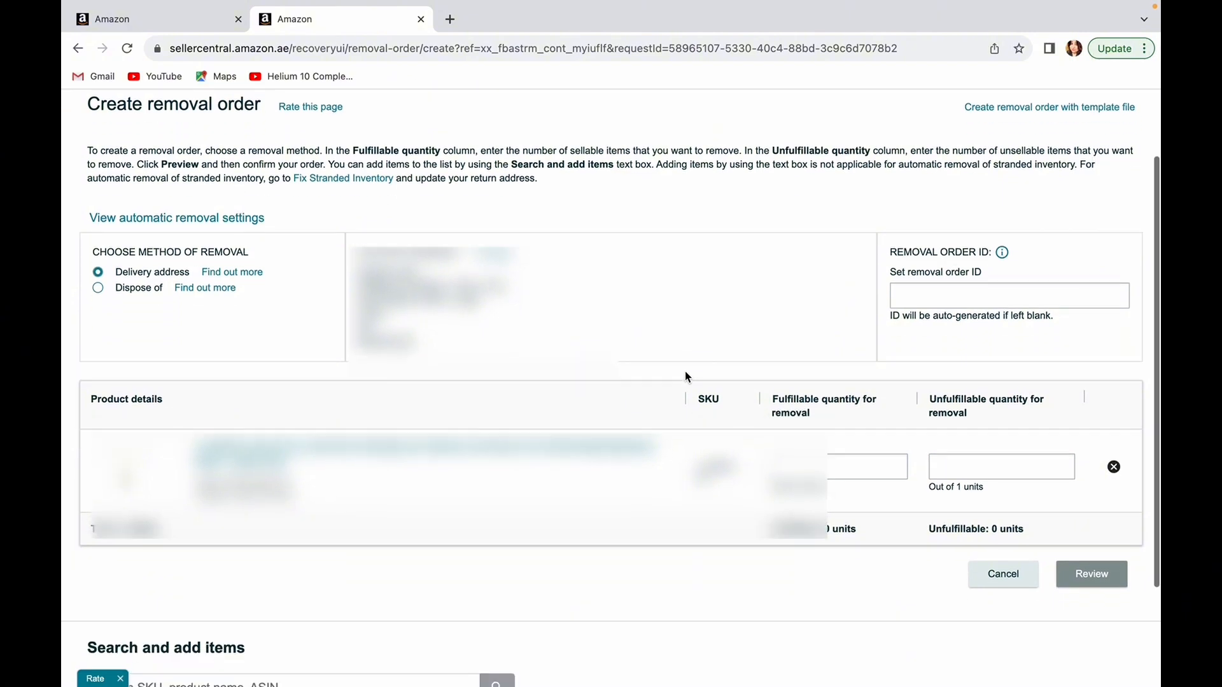
{"action": "scroll", "coordinate": [685, 376], "scroll_direction": "down", "scroll_amount": 1}
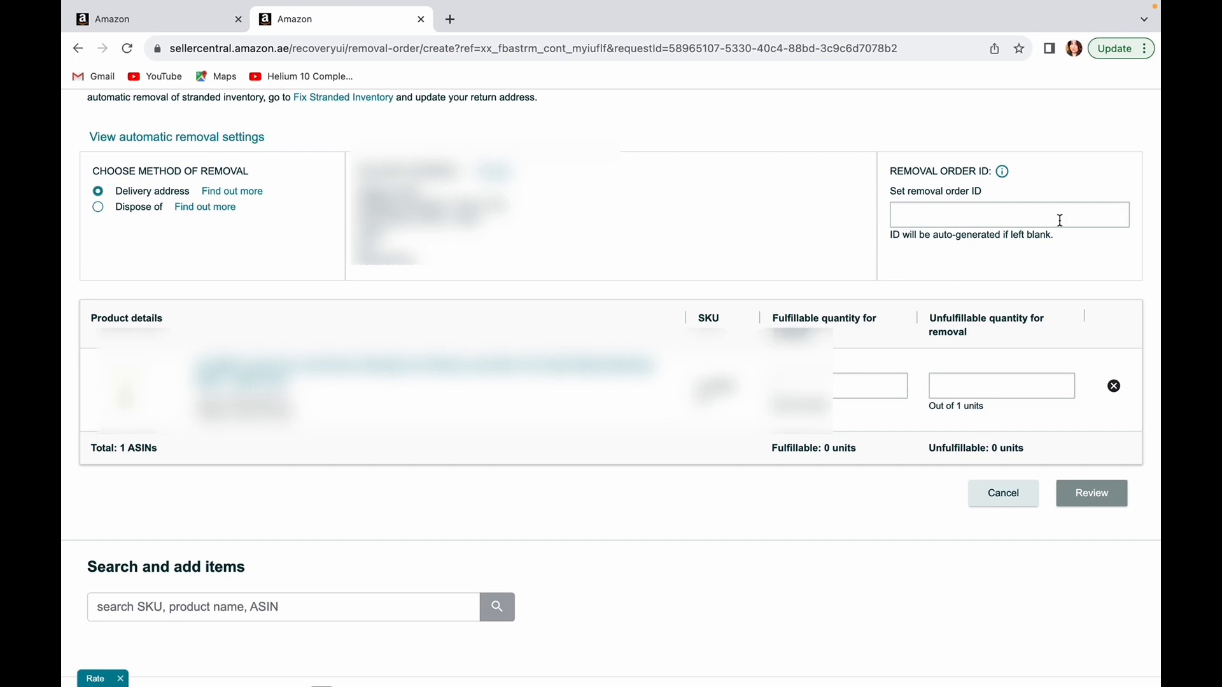
{"action": "scroll", "coordinate": [769, 240], "scroll_direction": "down", "scroll_amount": 2}
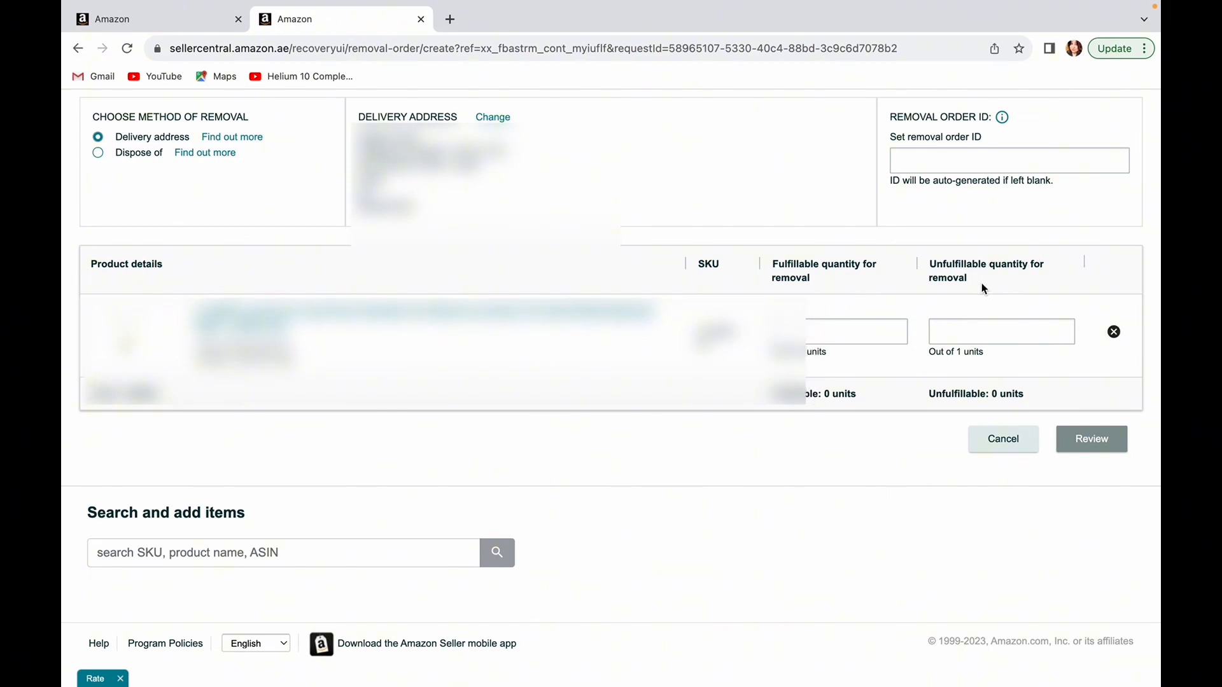
{"action": "left_click", "coordinate": [993, 329]}
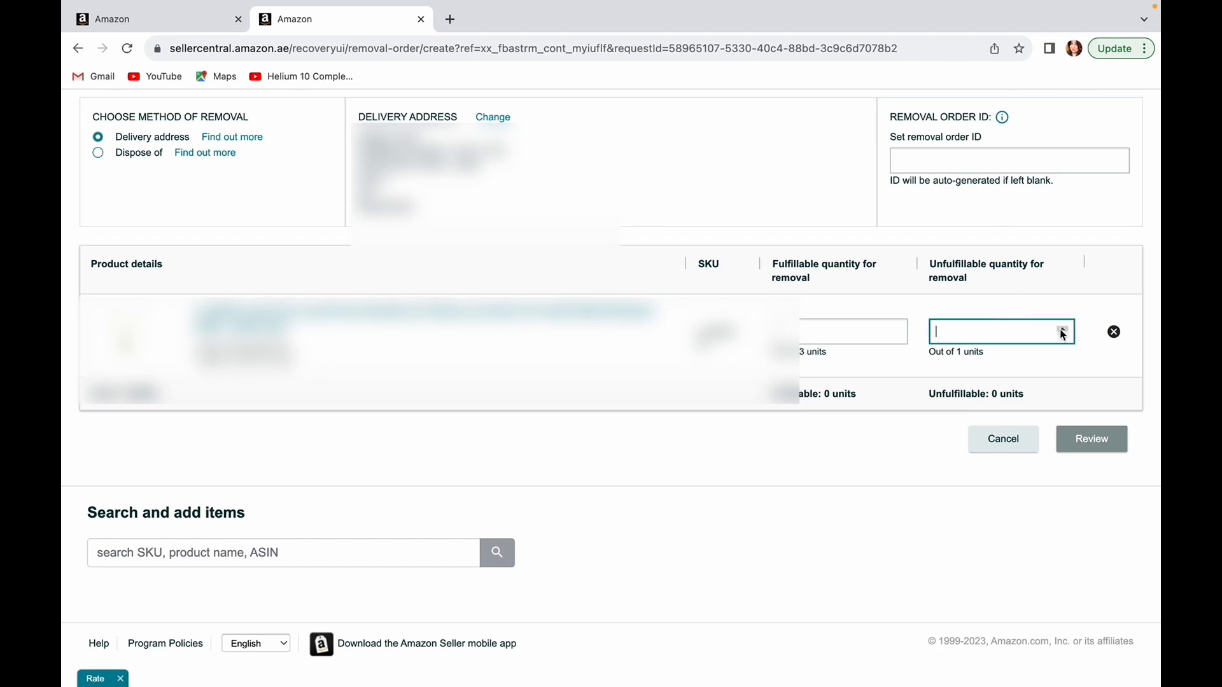
{"action": "left_click", "coordinate": [1061, 329]}
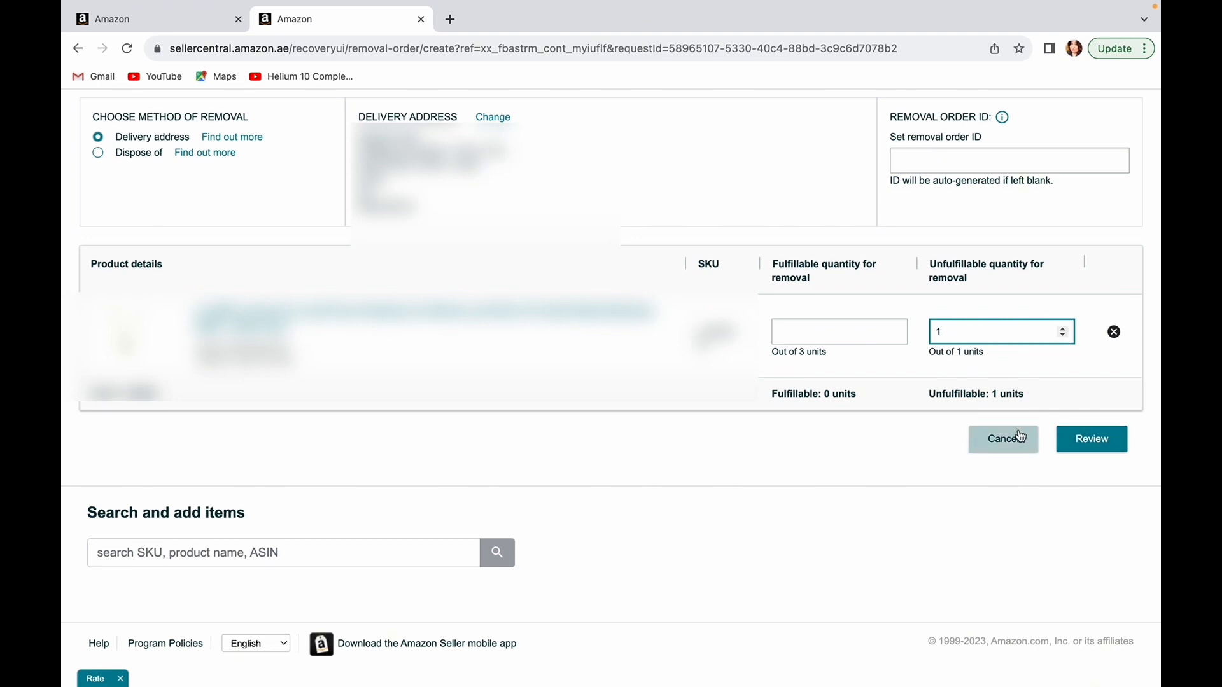
- Review and confirm the removal order for the unfulfillable unit, and return to the unfulfillable inventory list
{"action": "left_click", "coordinate": [1085, 441]}
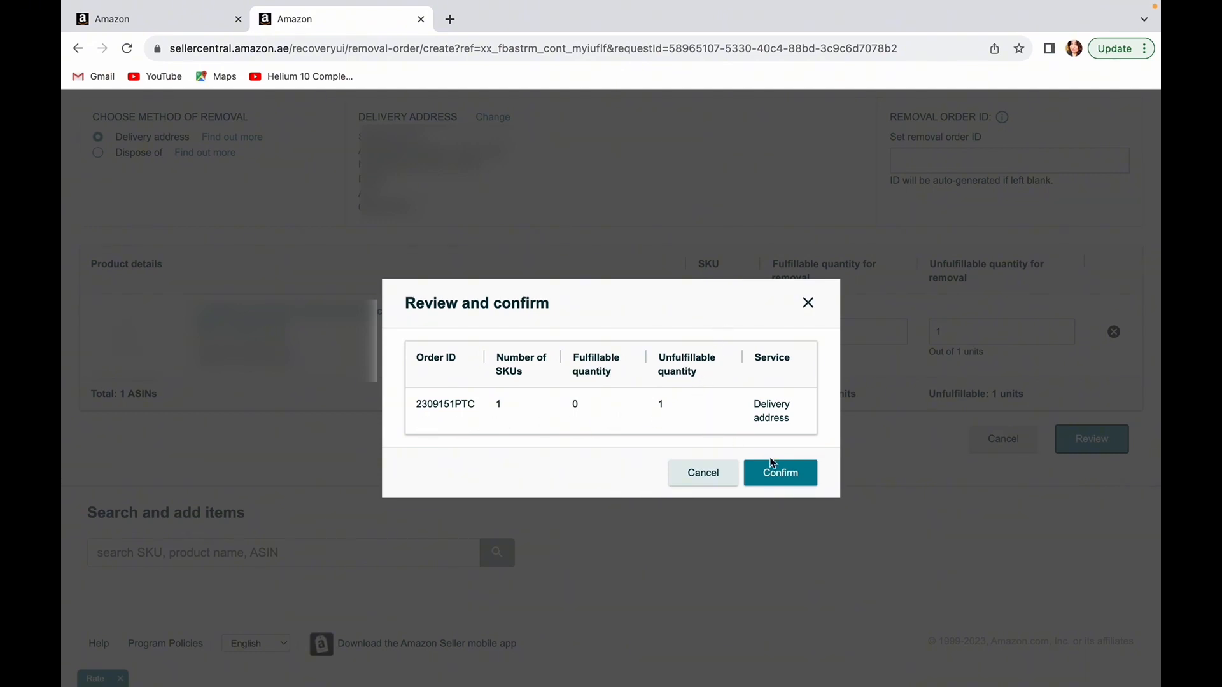
{"action": "left_click", "coordinate": [777, 478]}
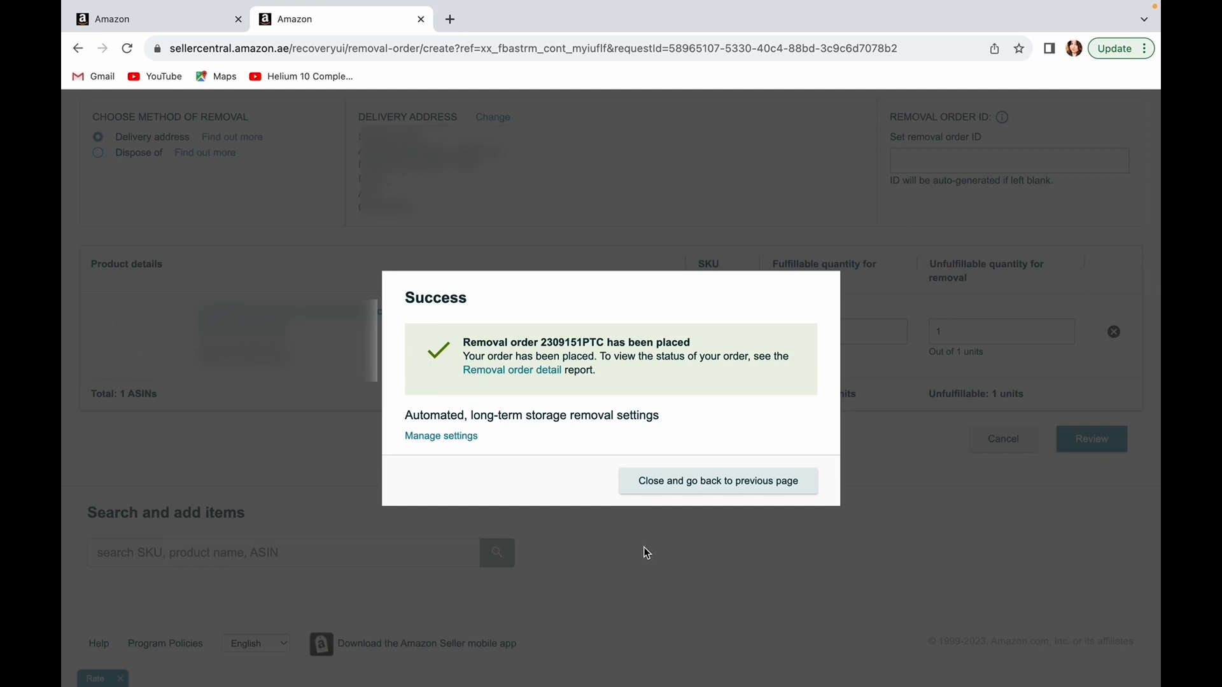
{"action": "left_click", "coordinate": [674, 492]}
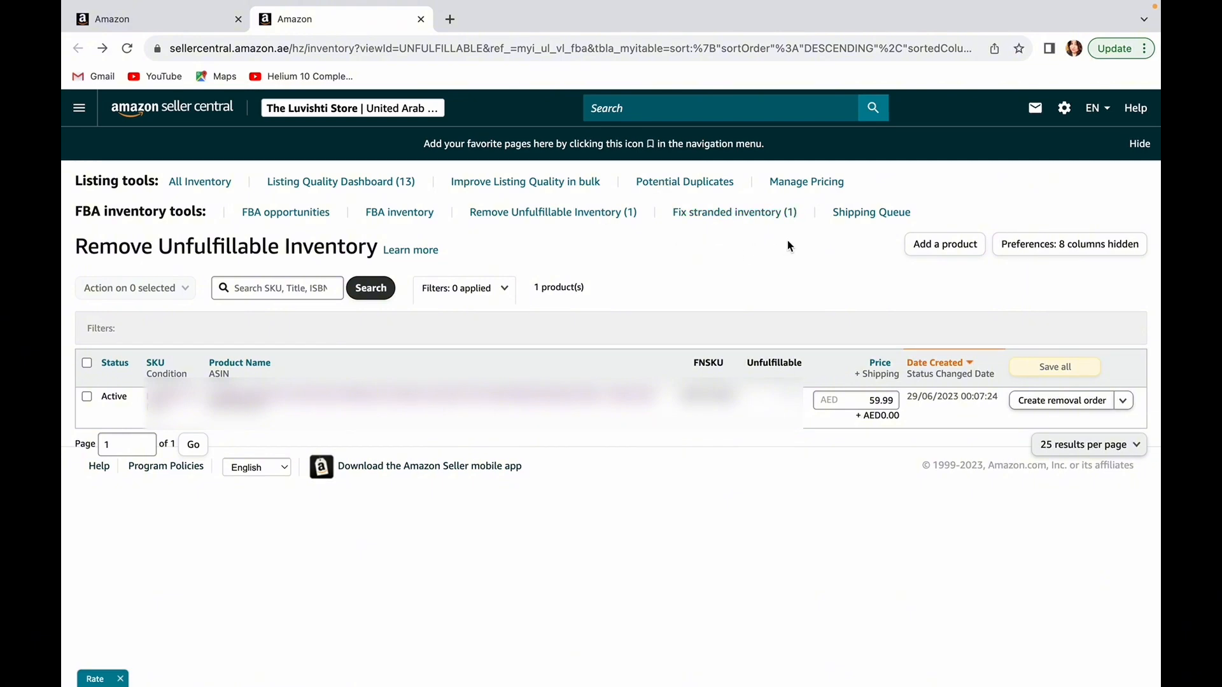
- Open the Fix stranded inventory list and start a removal order for the stranded product
{"action": "left_click", "coordinate": [730, 220]}
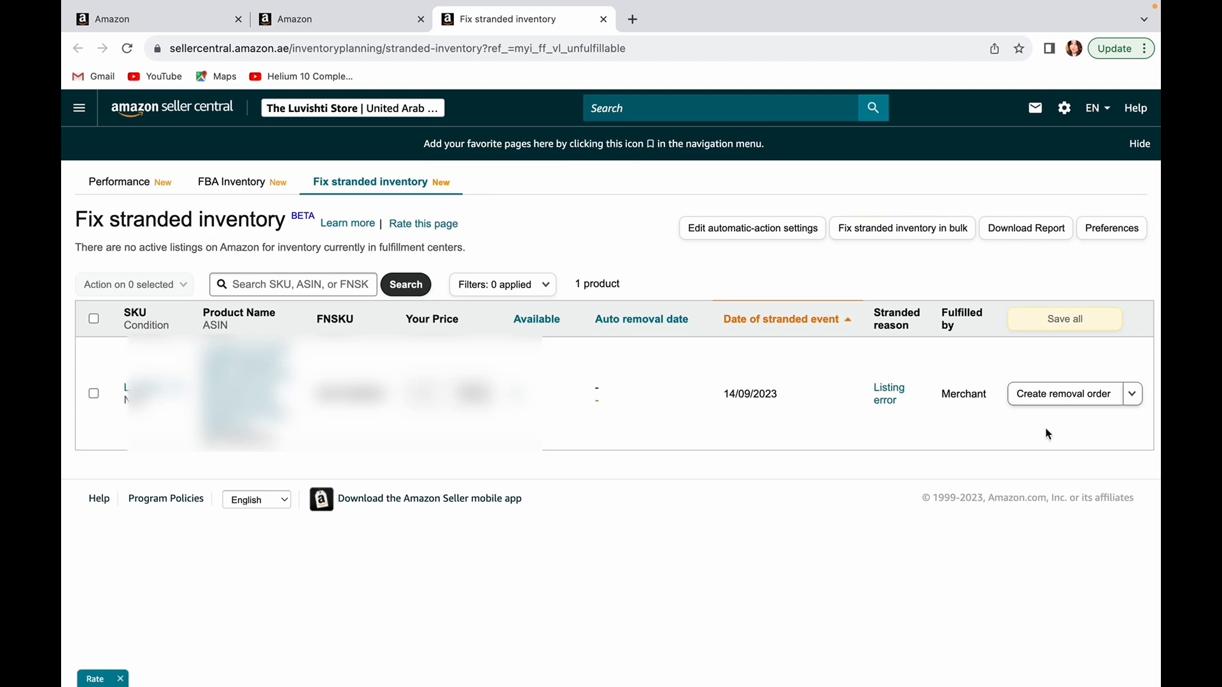
{"action": "left_click", "coordinate": [1051, 395]}
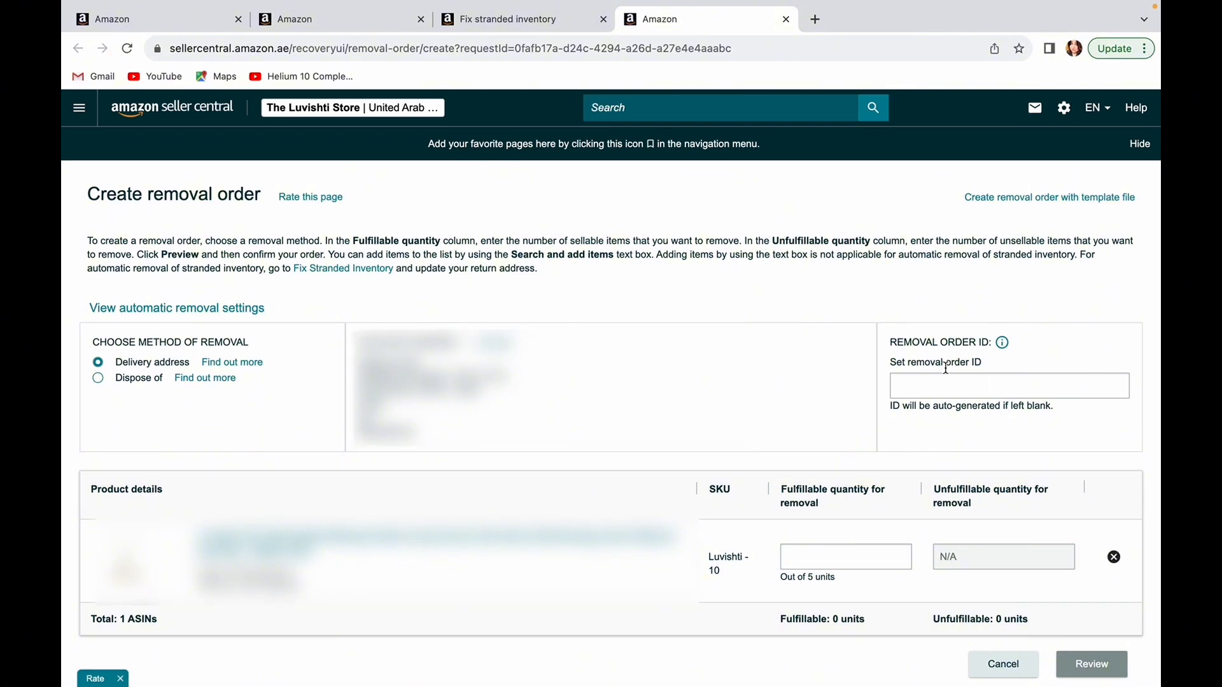
- Set the stranded product's fulfillable quantity for removal to 5 units
{"action": "scroll", "coordinate": [976, 437], "scroll_direction": "down", "scroll_amount": 3}
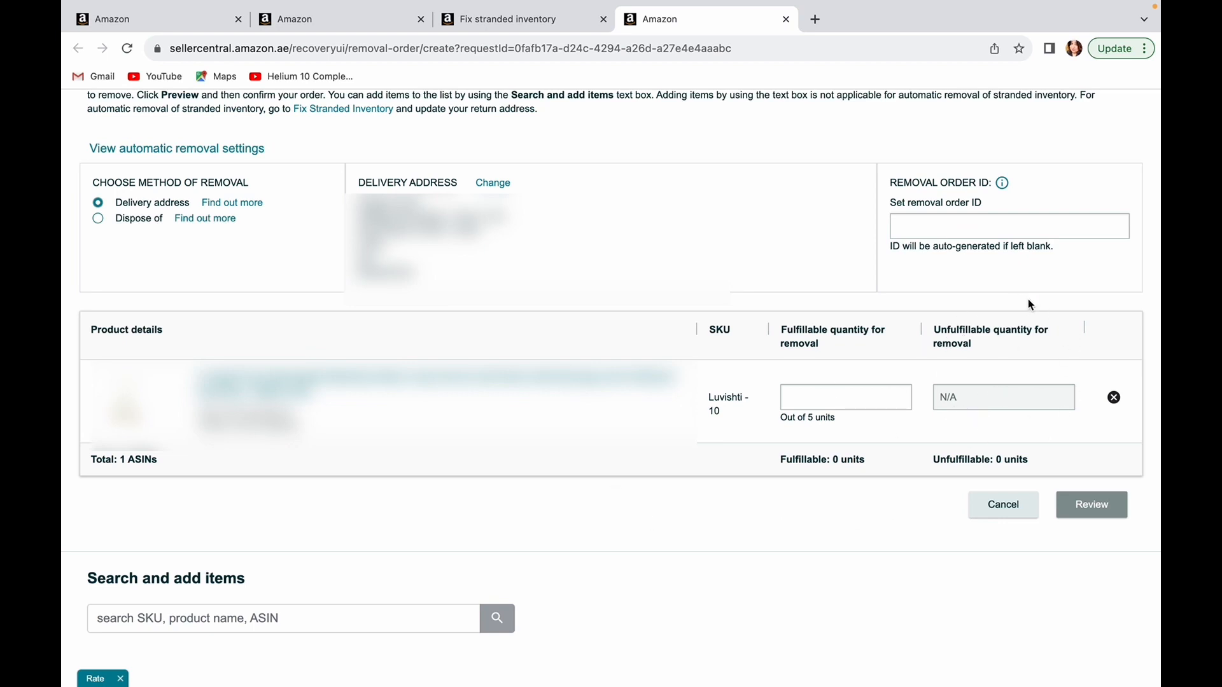
{"action": "left_click", "coordinate": [900, 394]}
{"action": "left_click", "coordinate": [900, 394]}
{"action": "left_click", "coordinate": [899, 395]}
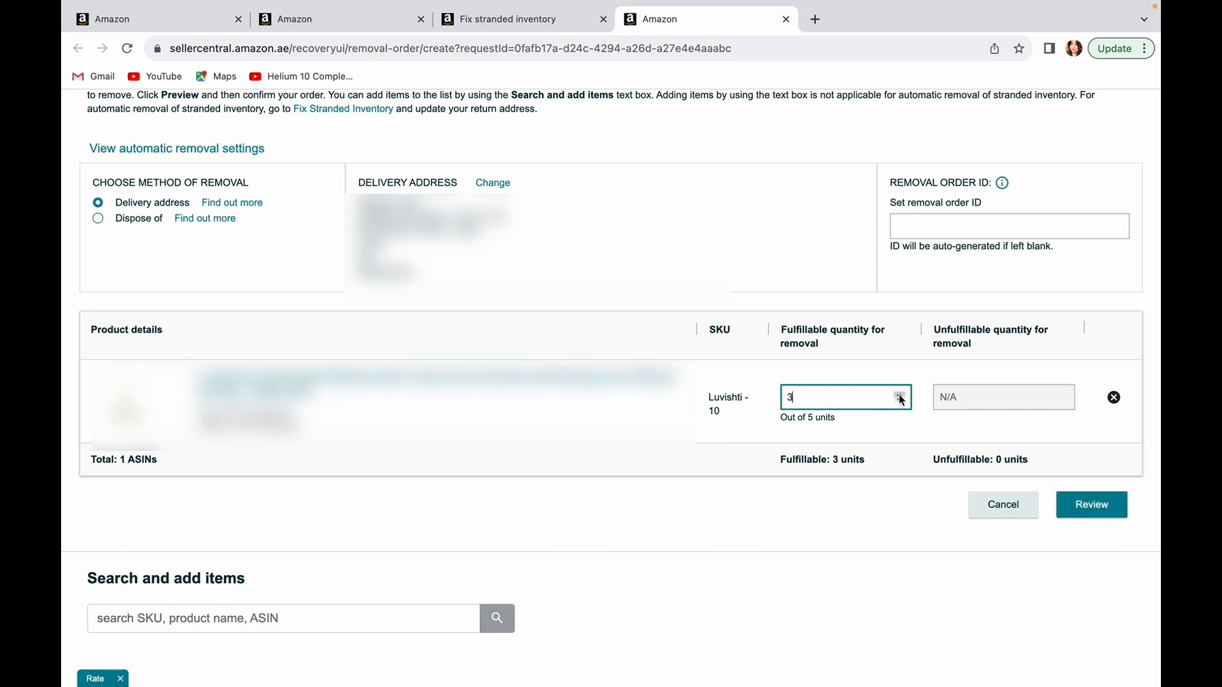
{"action": "left_click", "coordinate": [900, 396]}
- Review and confirm the removal order for the stranded units, and close its page to return to the stranded inventory list
{"action": "left_click", "coordinate": [1096, 513]}
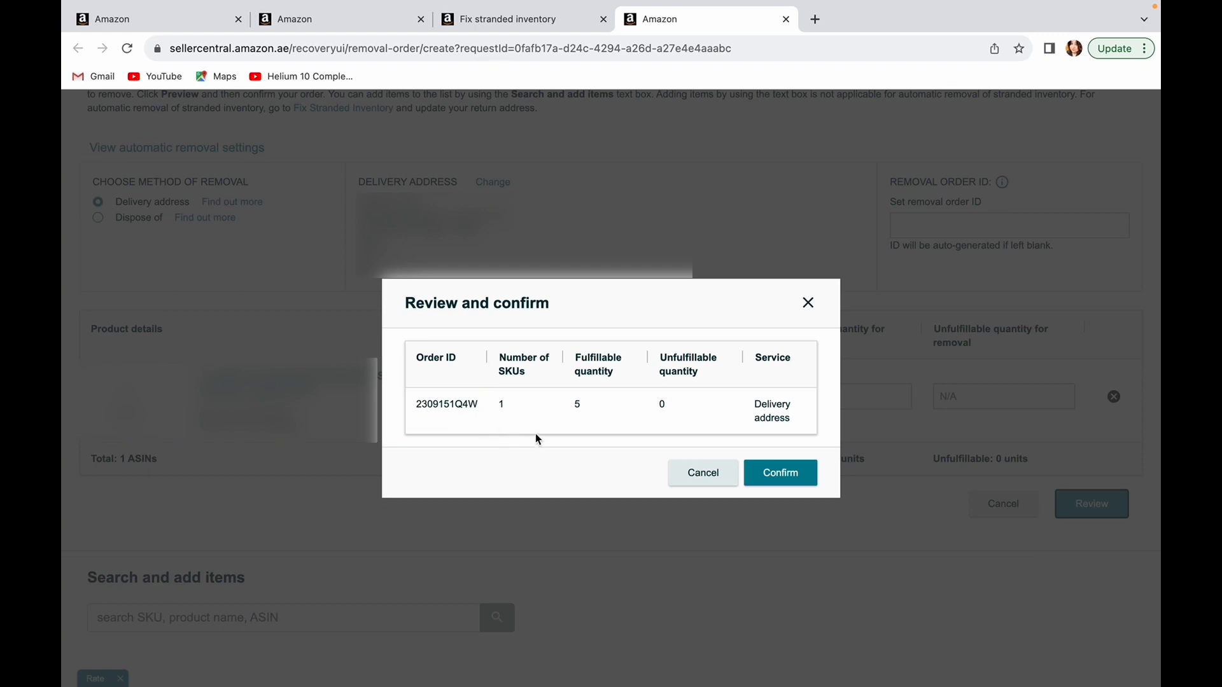
{"action": "left_click", "coordinate": [784, 482]}
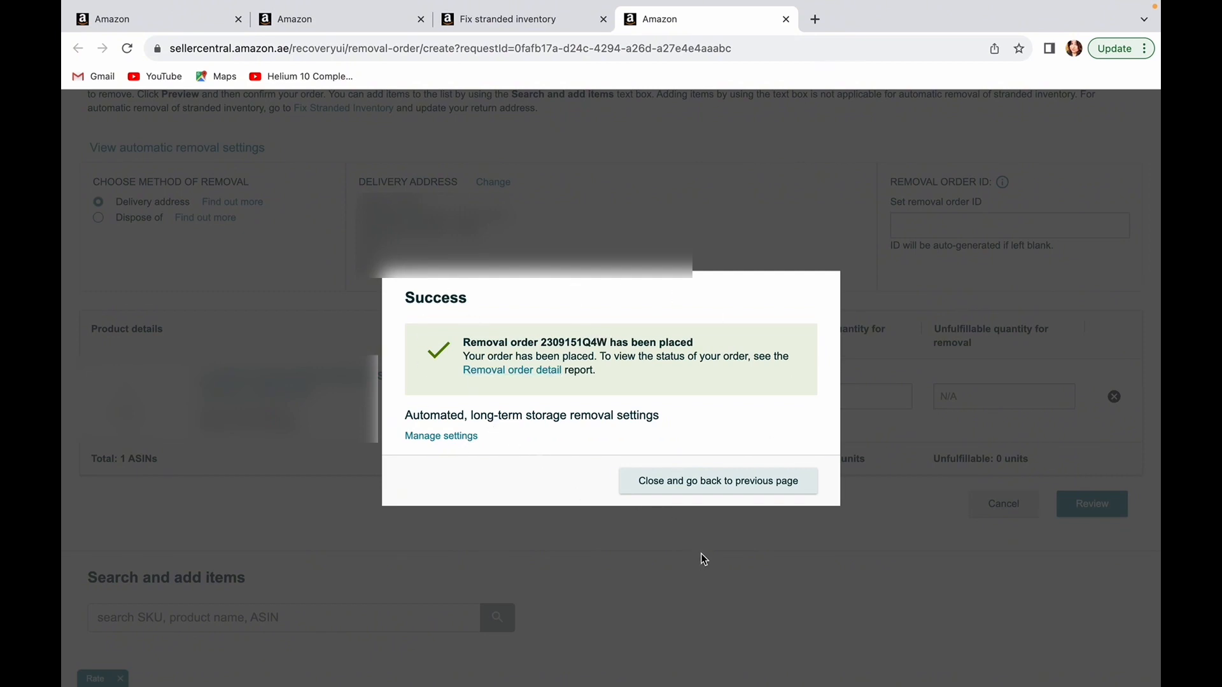
{"action": "scroll", "coordinate": [700, 553], "scroll_direction": "down", "scroll_amount": 1}
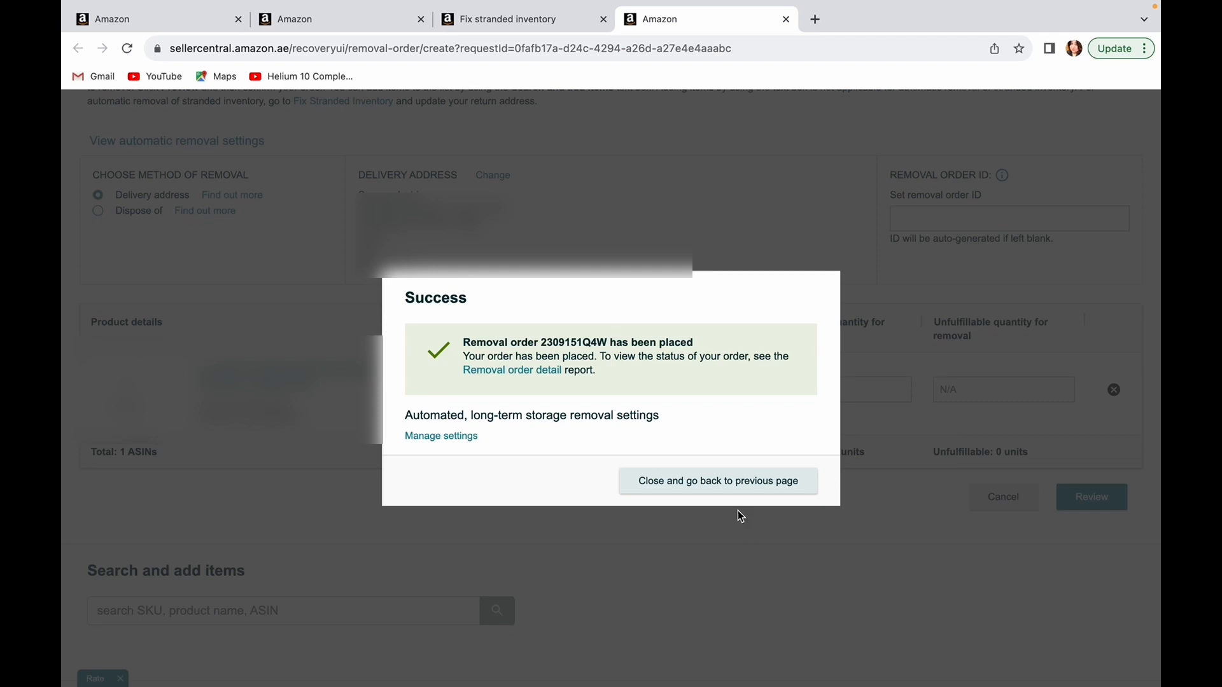
{"action": "left_click", "coordinate": [728, 493]}
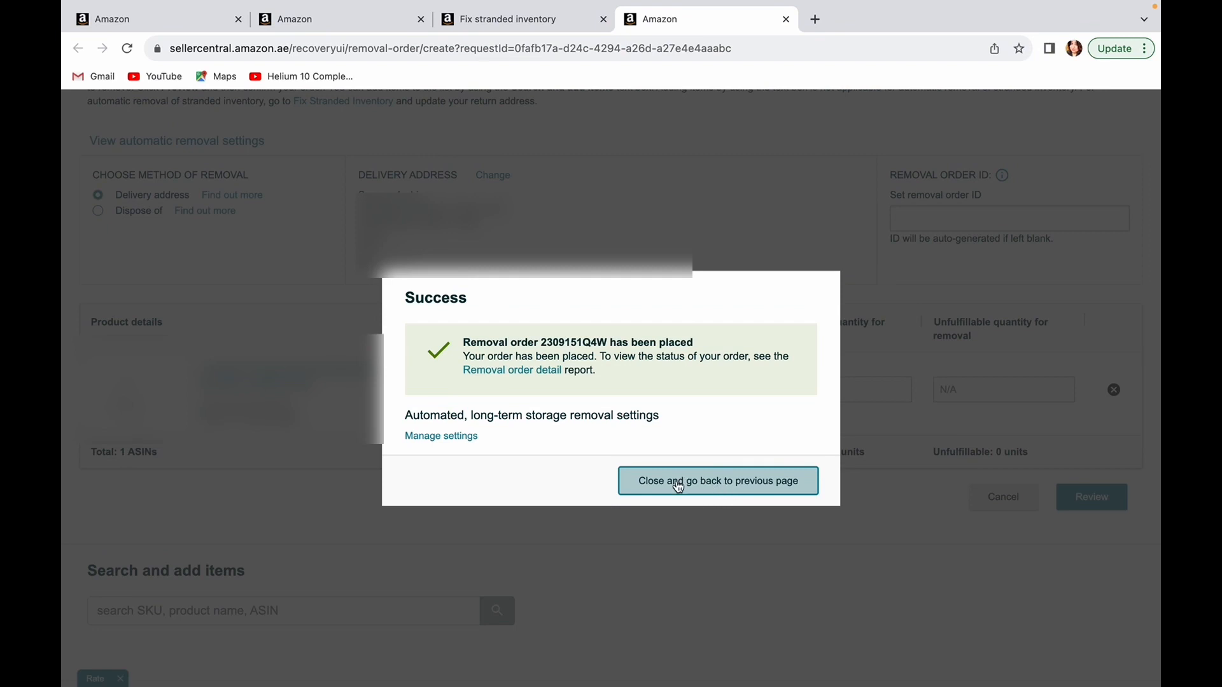
{"action": "left_click", "coordinate": [787, 20]}
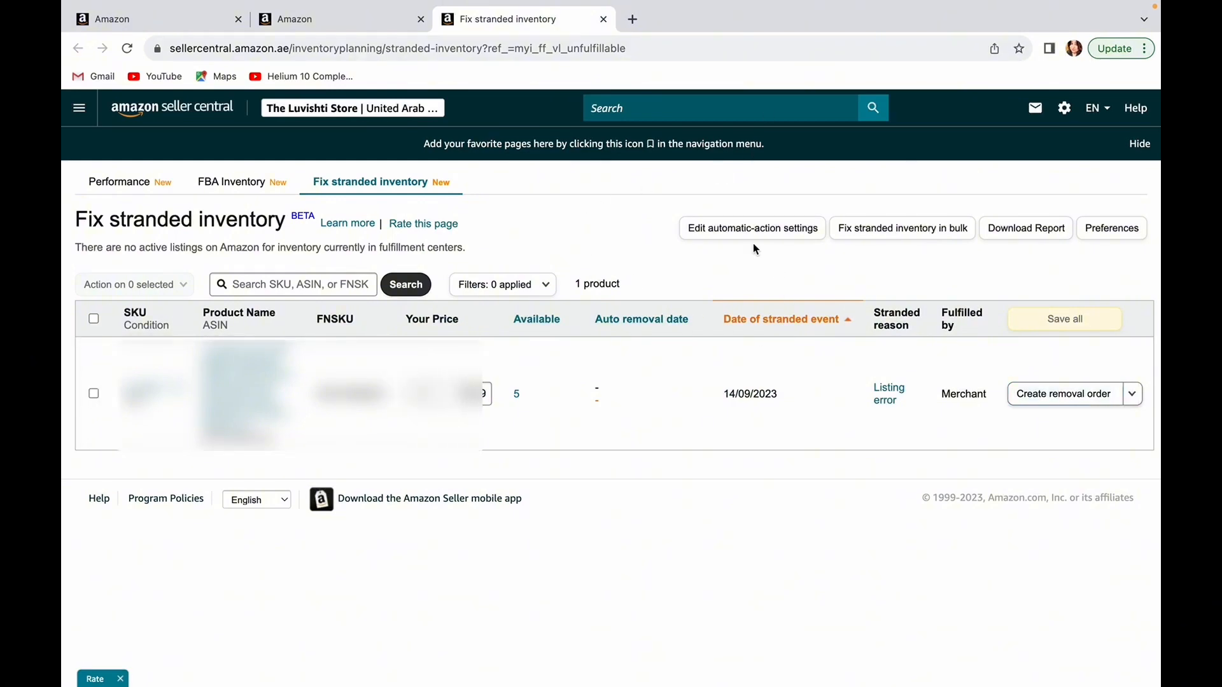
- Go back to the Manage Inventory page listing all products
{"action": "left_click", "coordinate": [79, 108]}
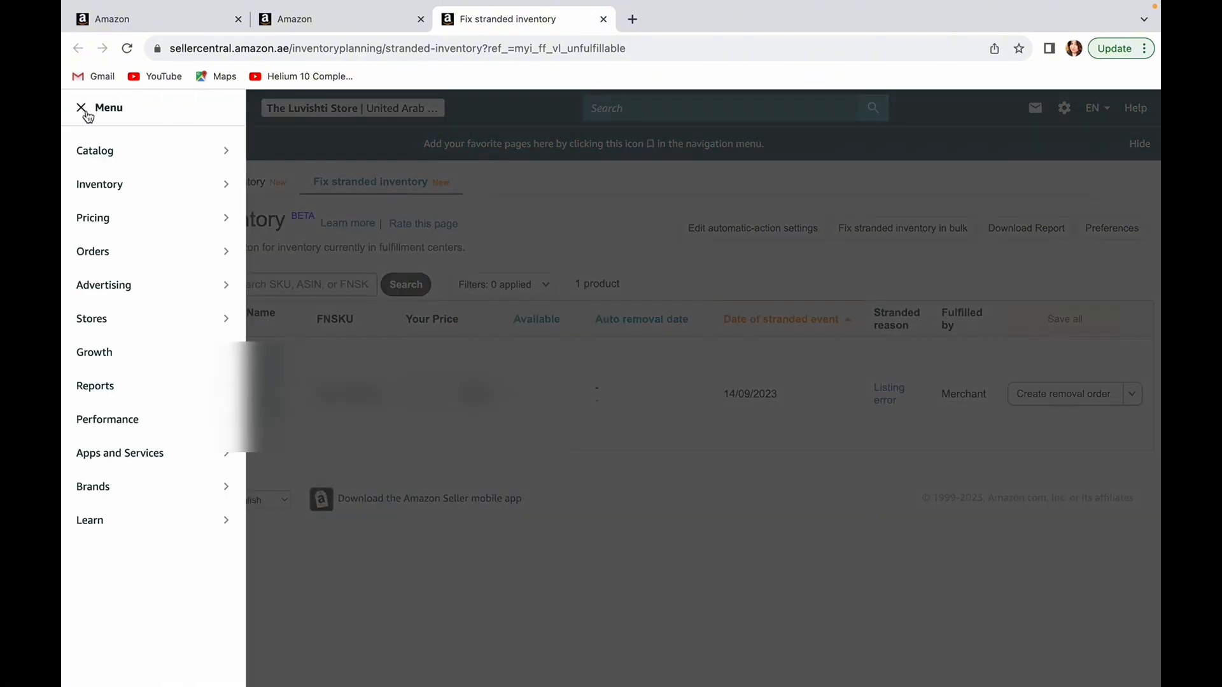
{"action": "mouse_move", "coordinate": [89, 182]}
{"action": "left_click", "coordinate": [389, 187]}
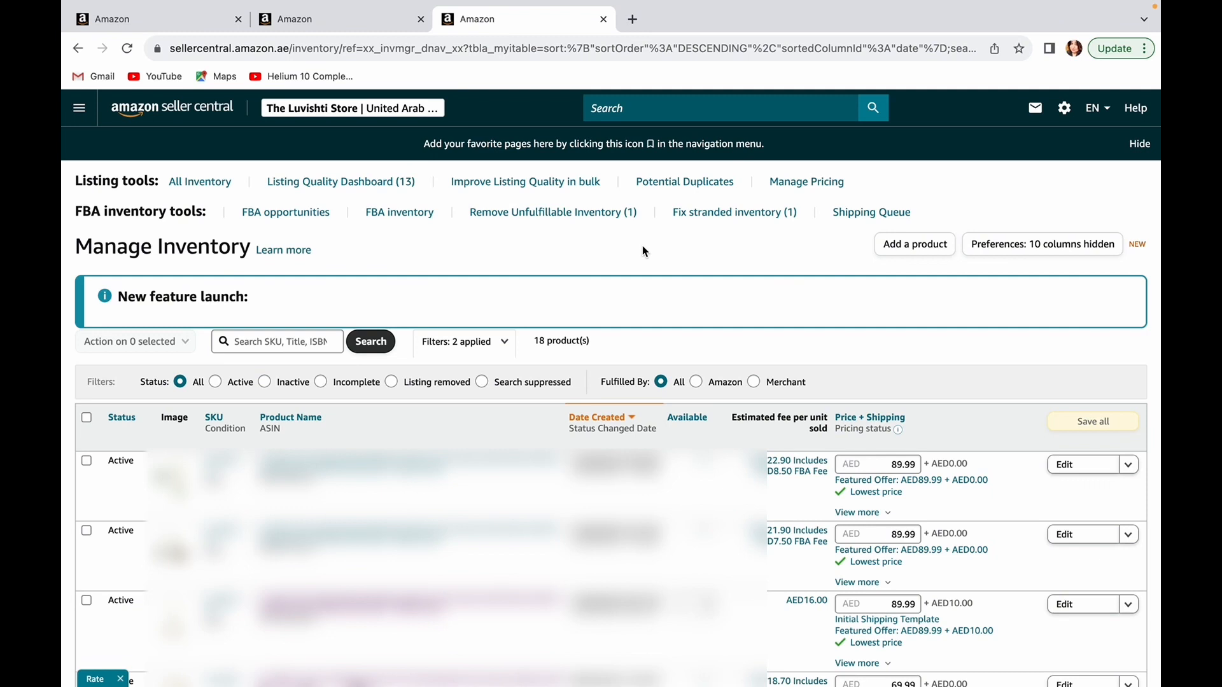
{"action": "scroll", "coordinate": [644, 249], "scroll_direction": "right", "scroll_amount": 1}
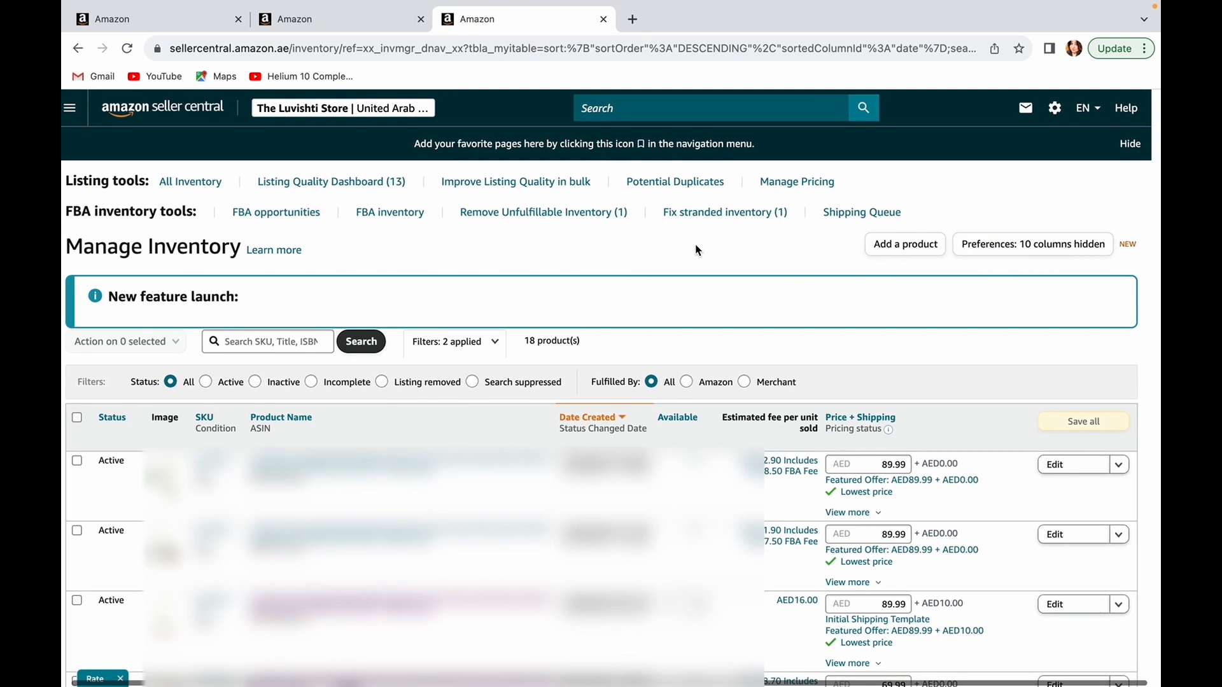
{"action": "mouse_move", "coordinate": [888, 7]}
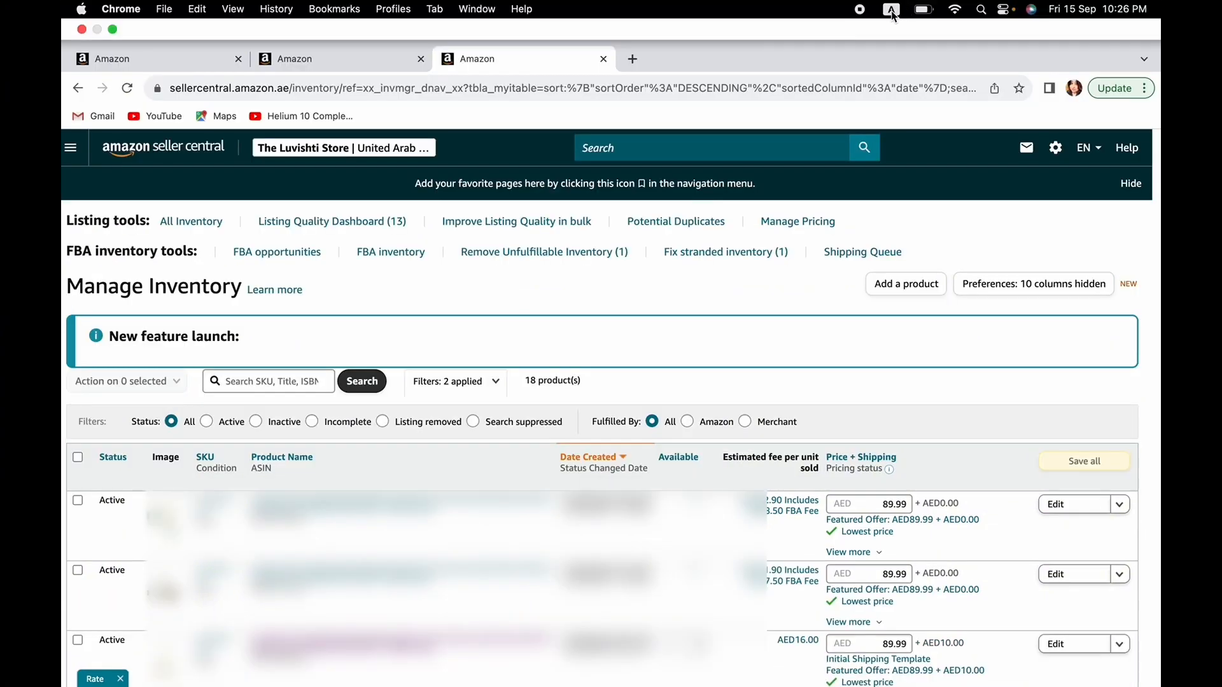